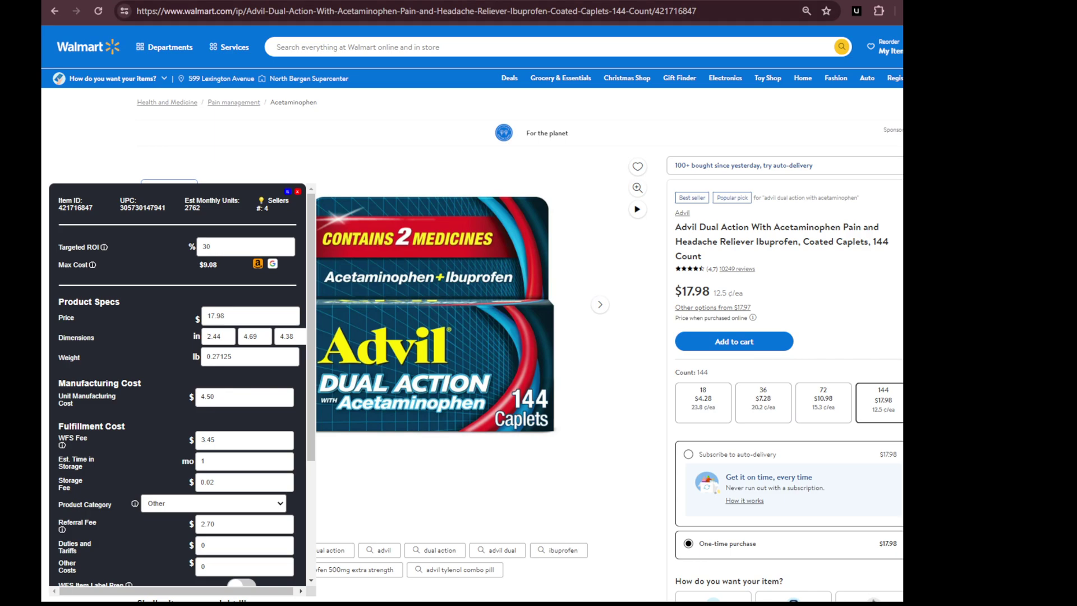
# Step: Select the item ID 421716847 at the end of the Walmart.com product URL
pyautogui.doubleClick(685, 12)
pyautogui.hotkey('ctrl', 'c')
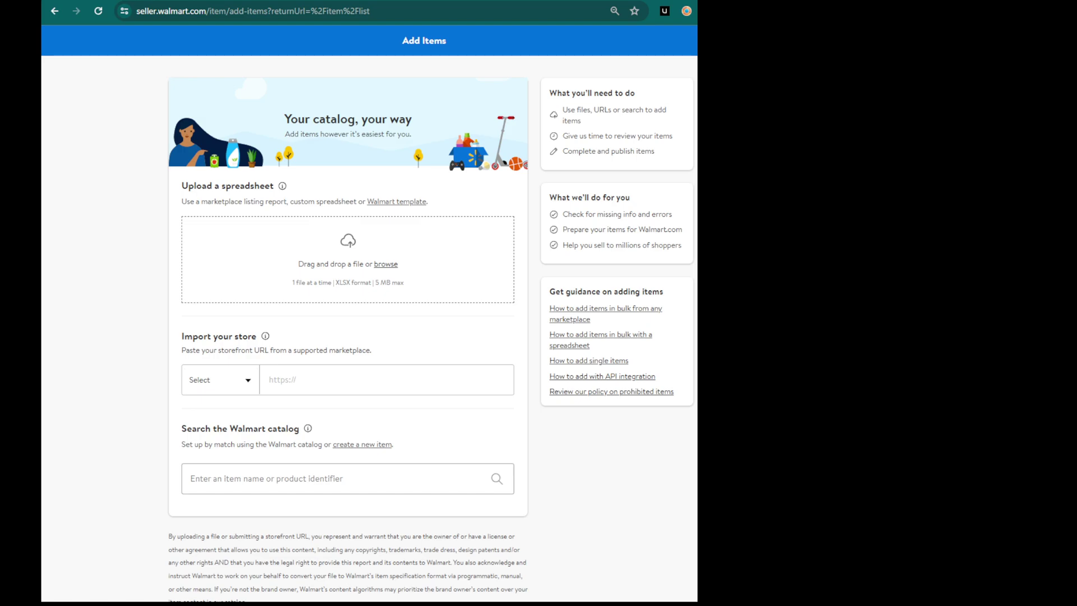
# Step: Search the Walmart catalog for the pasted item ID 421716847 to find the Advil listing
pyautogui.click(238, 479)
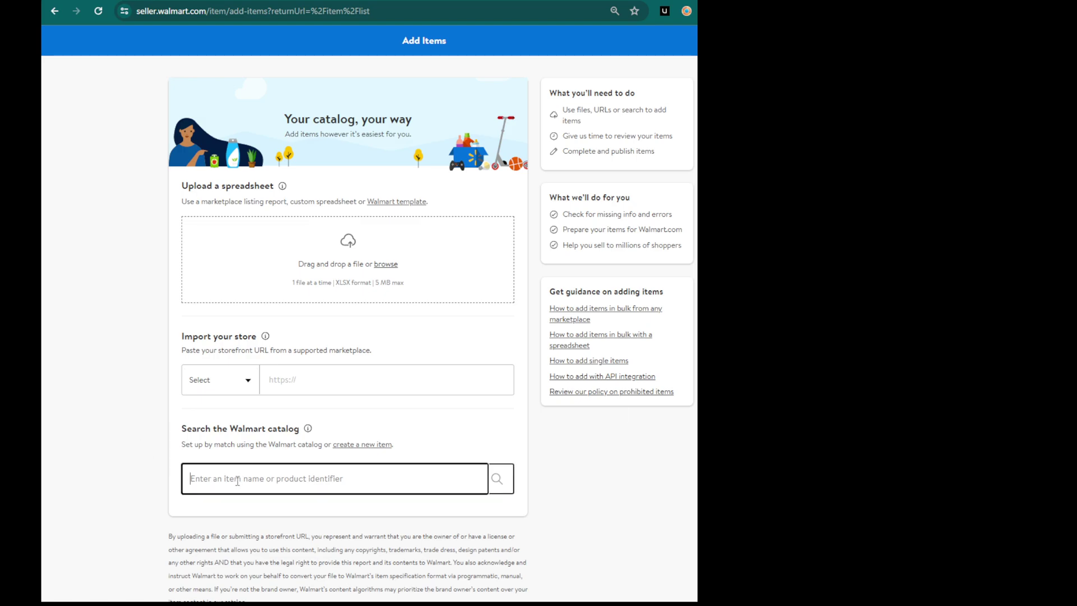
pyautogui.hotkey('ctrl', 'v')
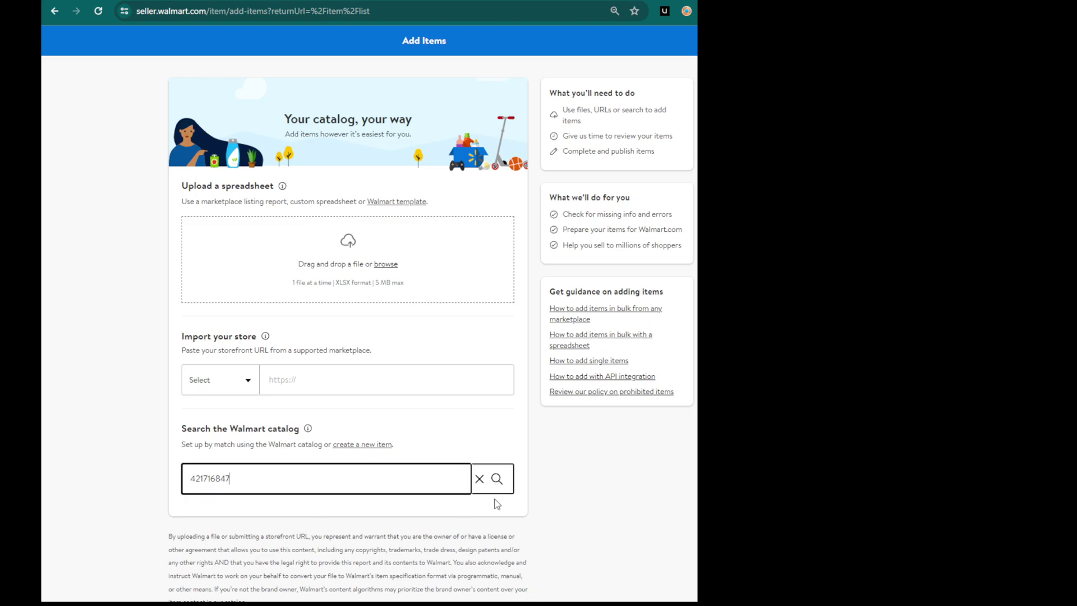
pyautogui.press('Return')
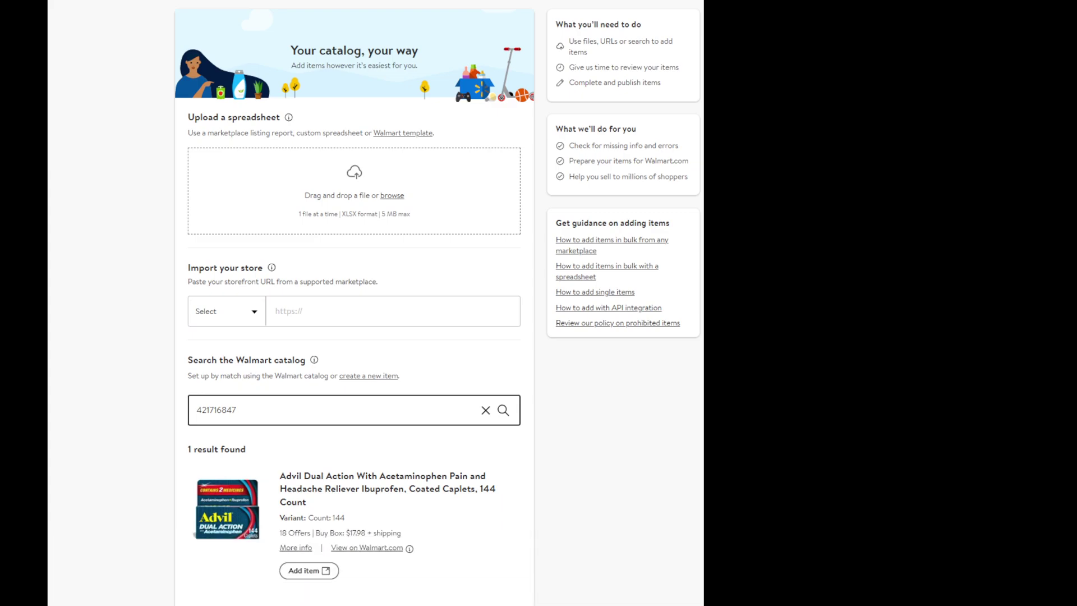
pyautogui.moveTo(281, 532); pyautogui.dragTo(298, 532)
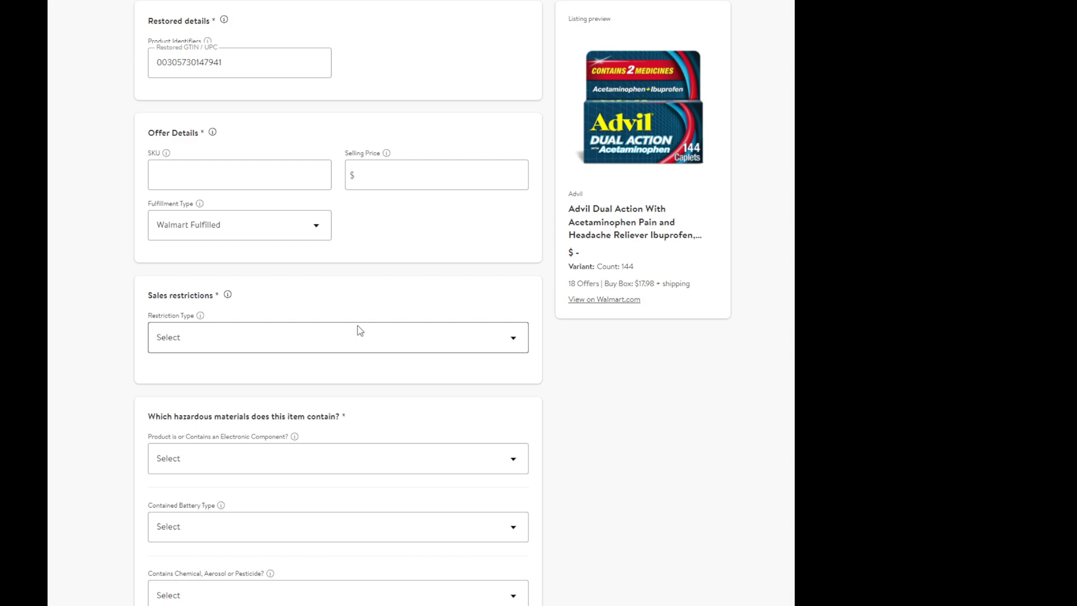
pyautogui.scroll(-2, 356, 351)
pyautogui.scroll(2, 348, 385)
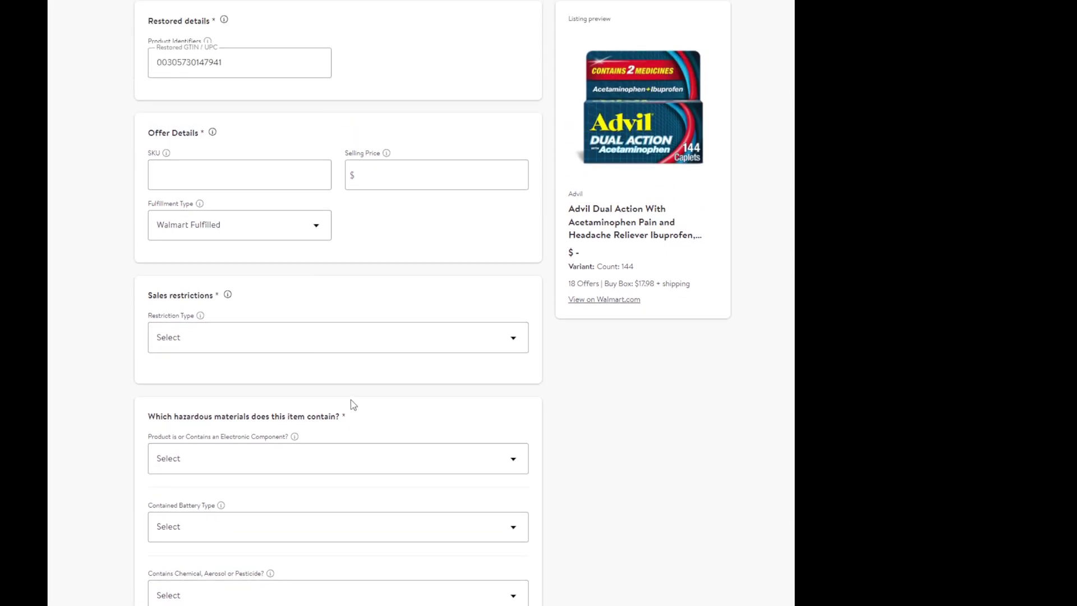
pyautogui.scroll(-10, 383, 497)
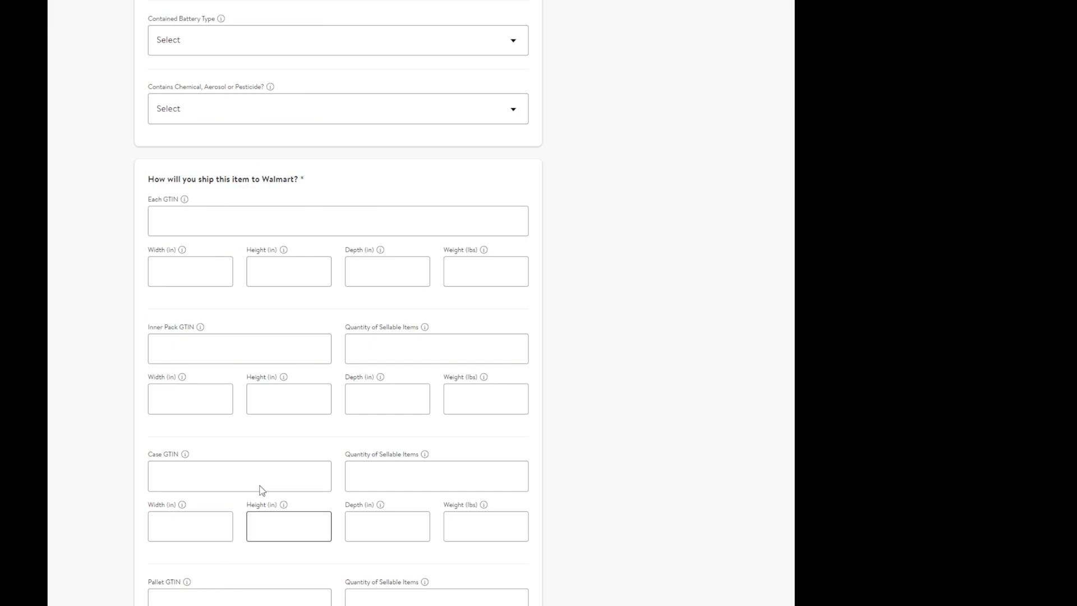
pyautogui.scroll(-3, 262, 490)
pyautogui.scroll(11, 262, 490)
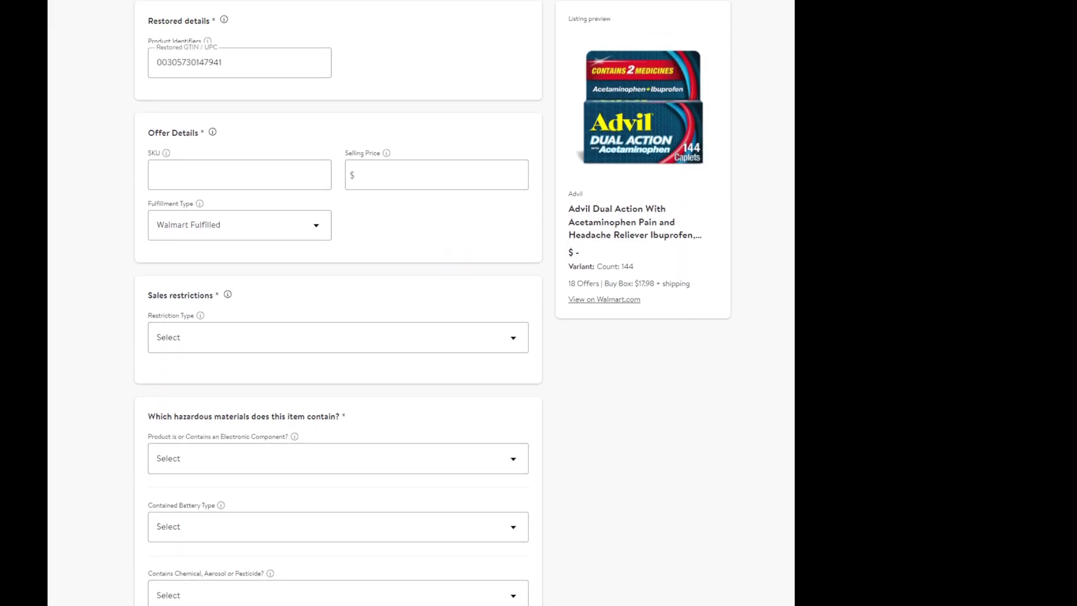
pyautogui.click(213, 62)
pyautogui.doubleClick(215, 63)
pyautogui.hotkey('ctrl', 'c')
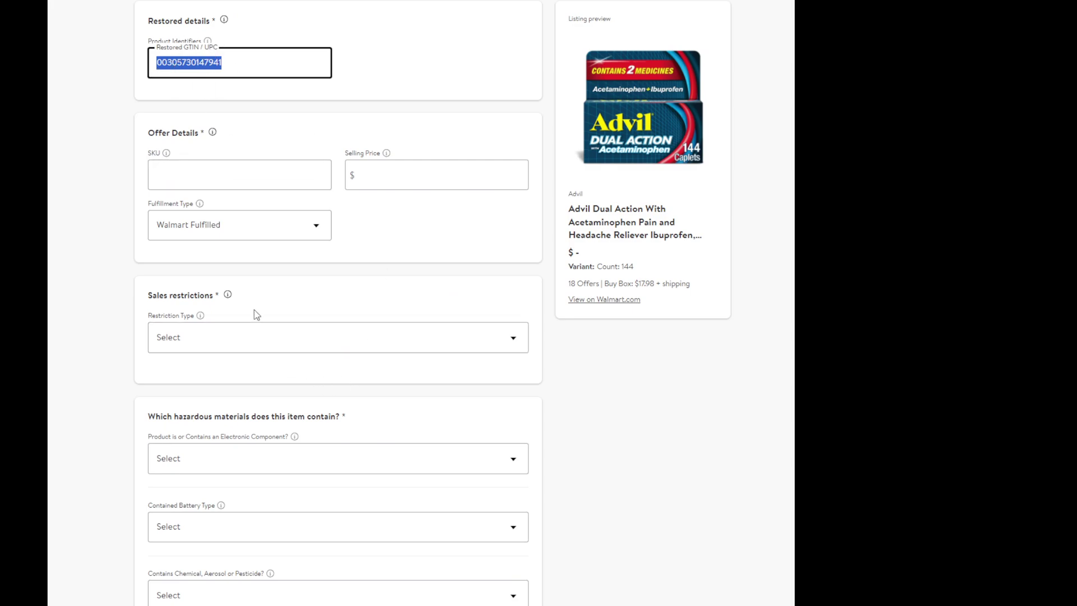
pyautogui.scroll(-8, 253, 488)
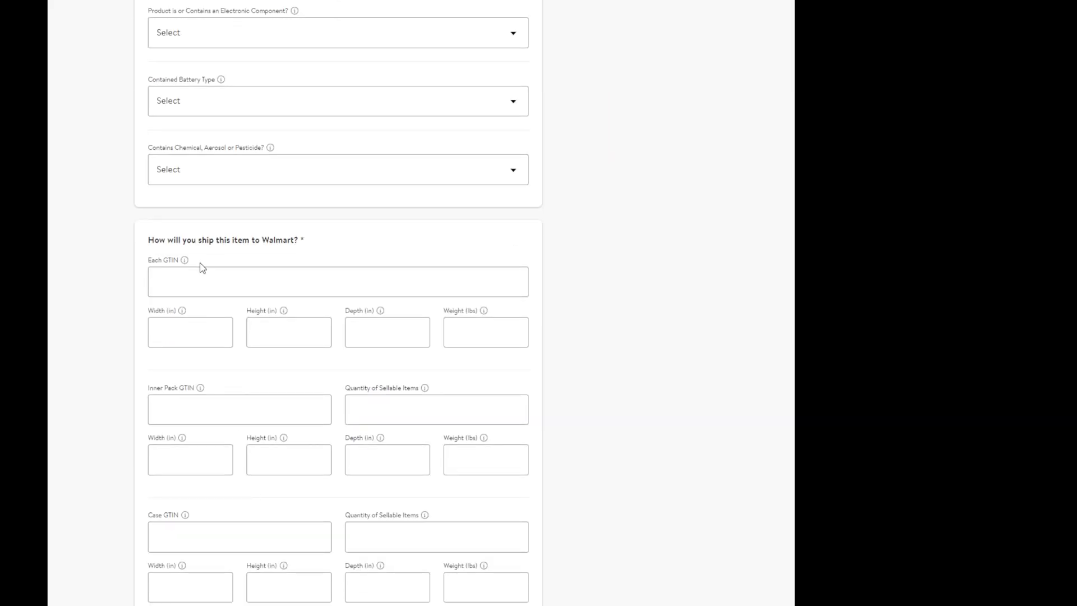
pyautogui.click(194, 278)
pyautogui.hotkey('ctrl', 'v')
pyautogui.scroll(-4, 191, 348)
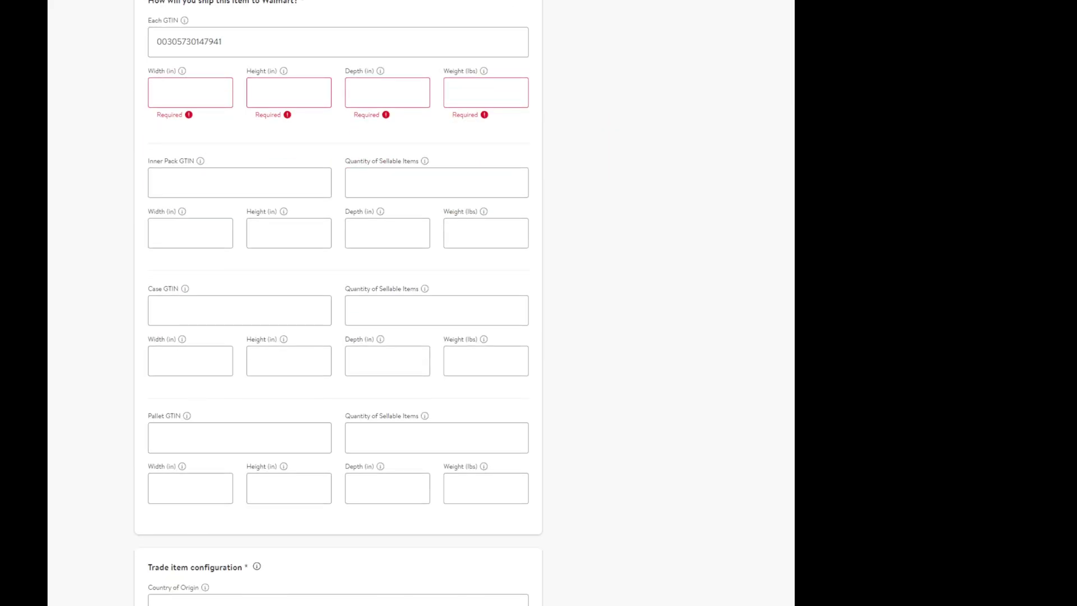
pyautogui.click(224, 599)
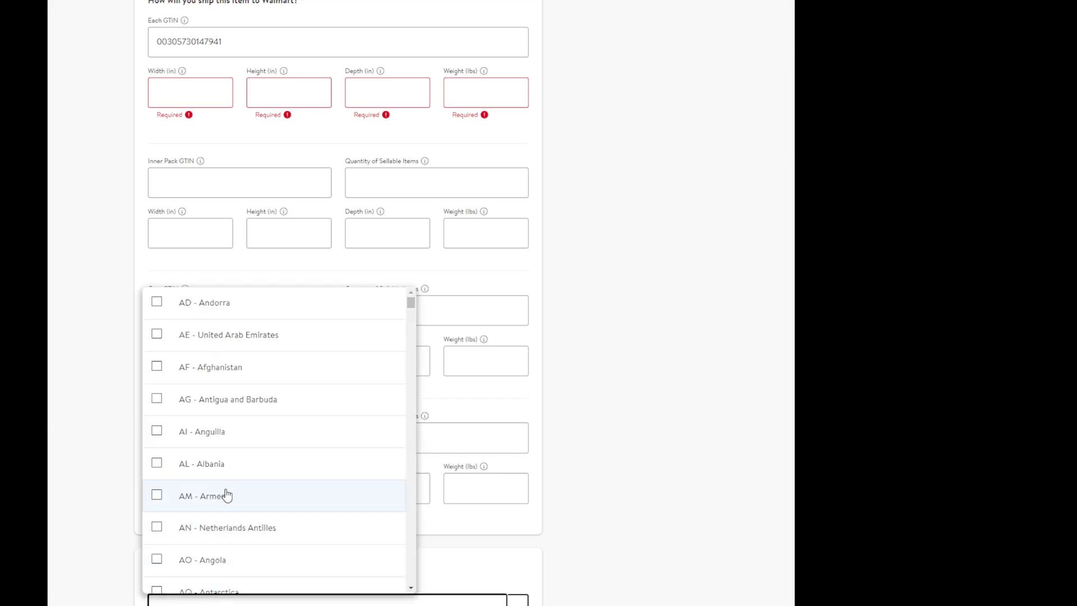
pyautogui.hotkey('ctrl', 'f')
pyautogui.write('United St')
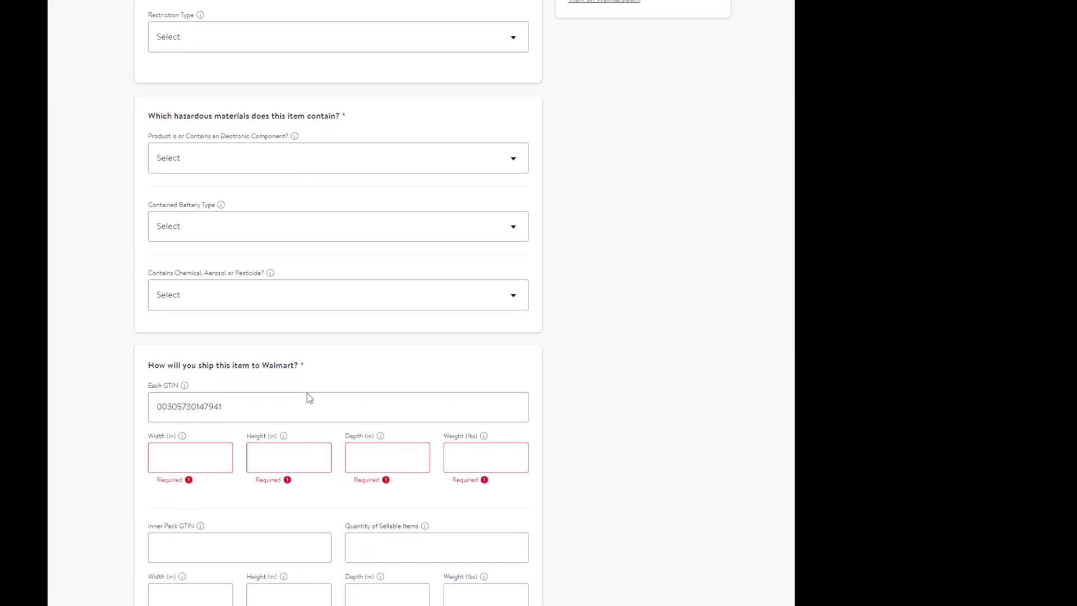
pyautogui.scroll(5, 308, 468)
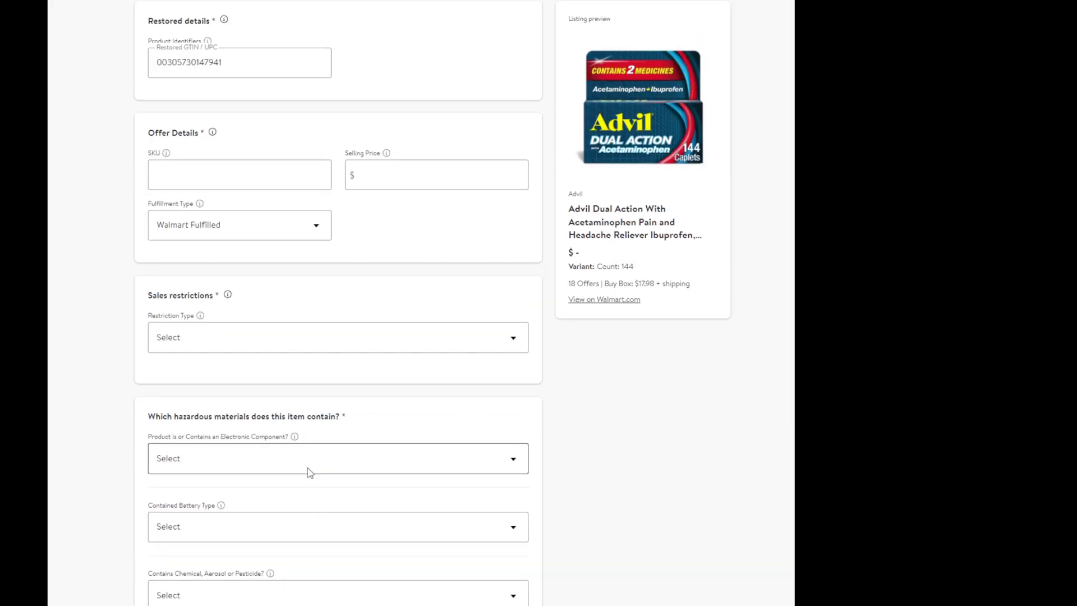
# Step: Enter SKU 'ADvil' and selling price 17.98, matching the Buy Box price
pyautogui.click(202, 186)
pyautogui.write('ADvi')
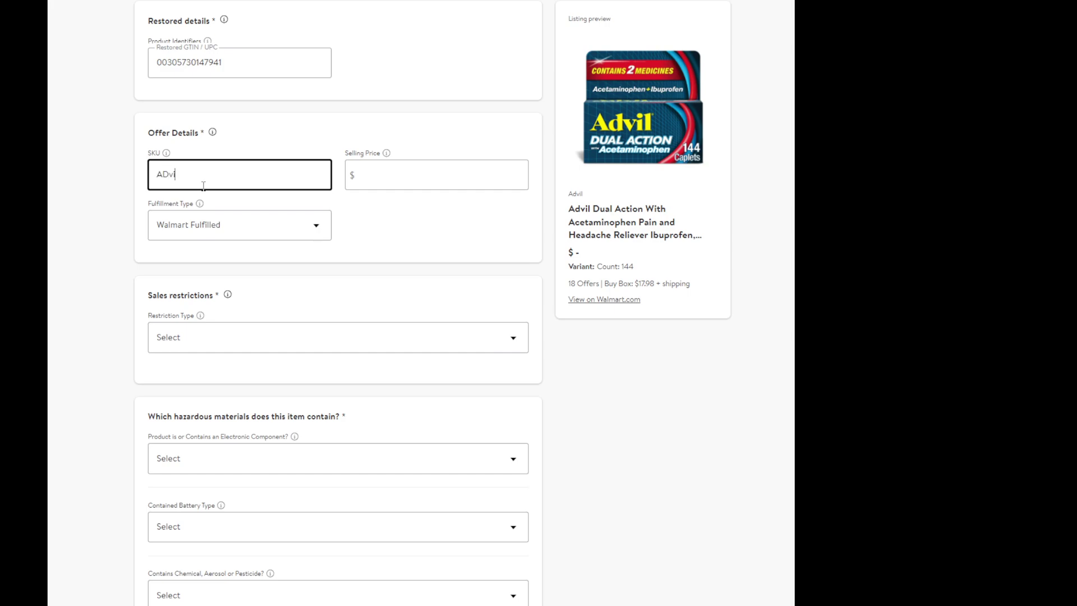
pyautogui.write('l')
pyautogui.press('Tab')
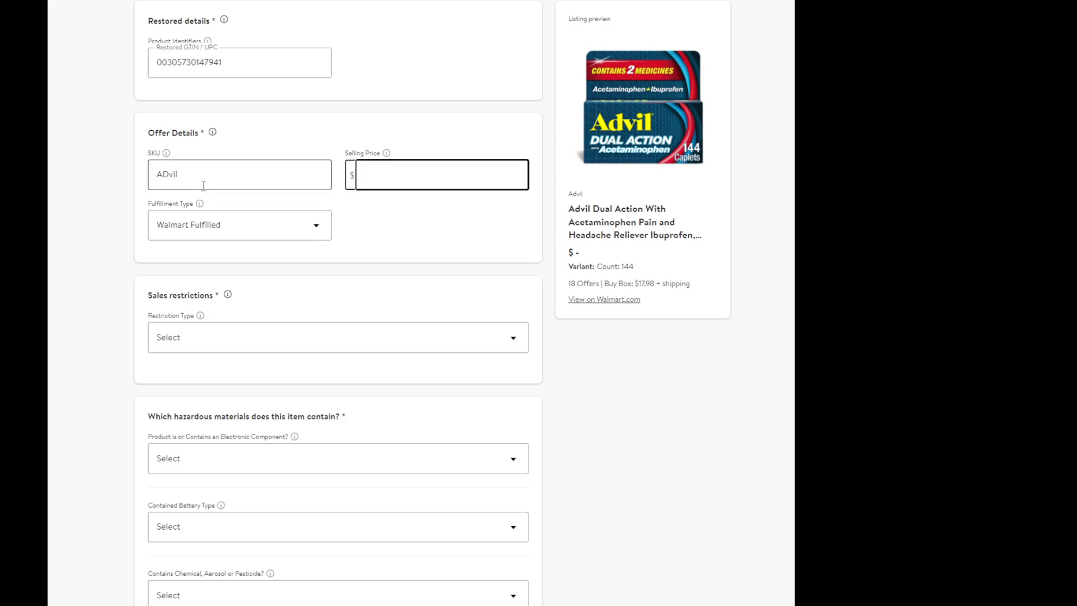
pyautogui.write('17.98')
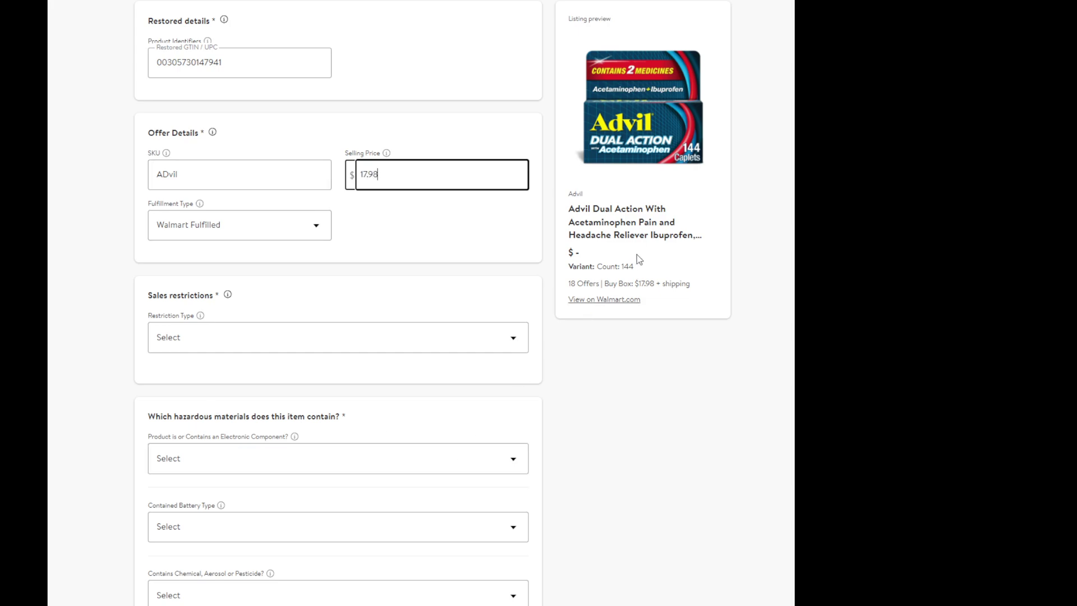
pyautogui.moveTo(635, 284); pyautogui.dragTo(654, 284)
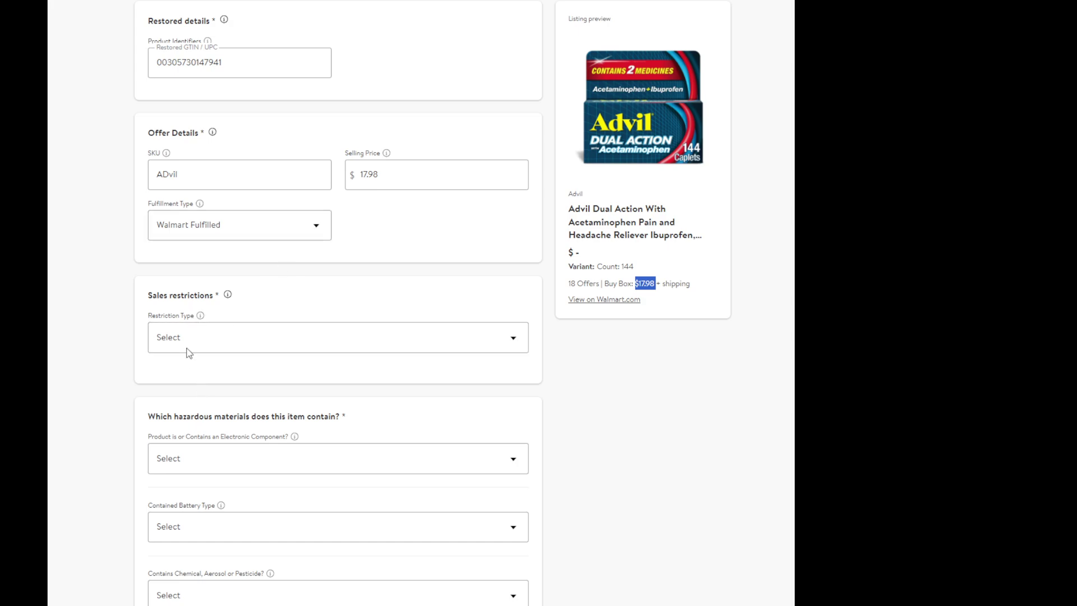
# Step: Set the sales Restriction Type to None
pyautogui.click(203, 342)
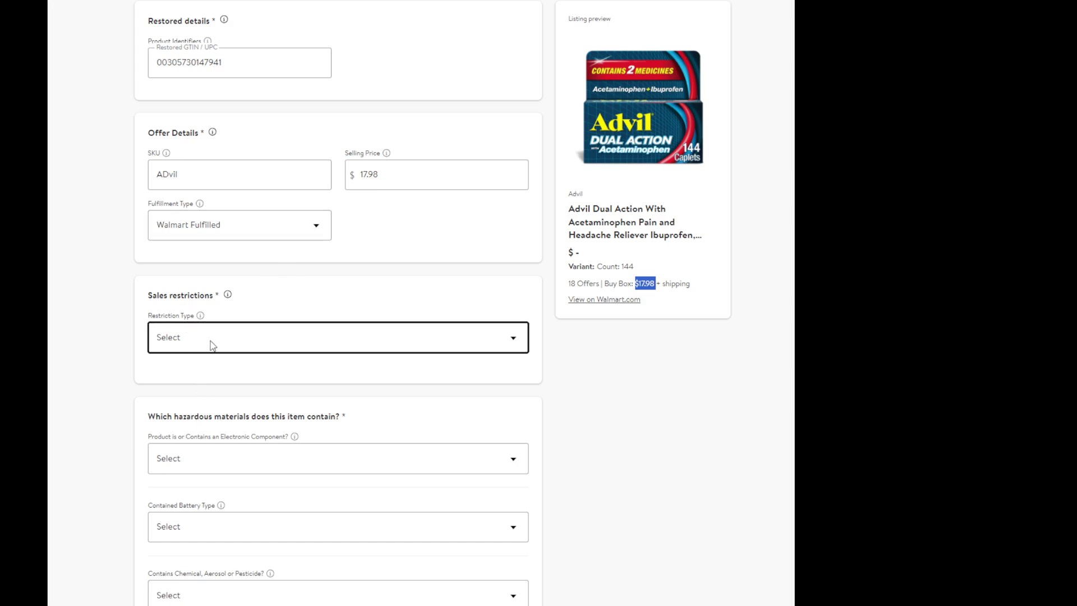
pyautogui.click(220, 395)
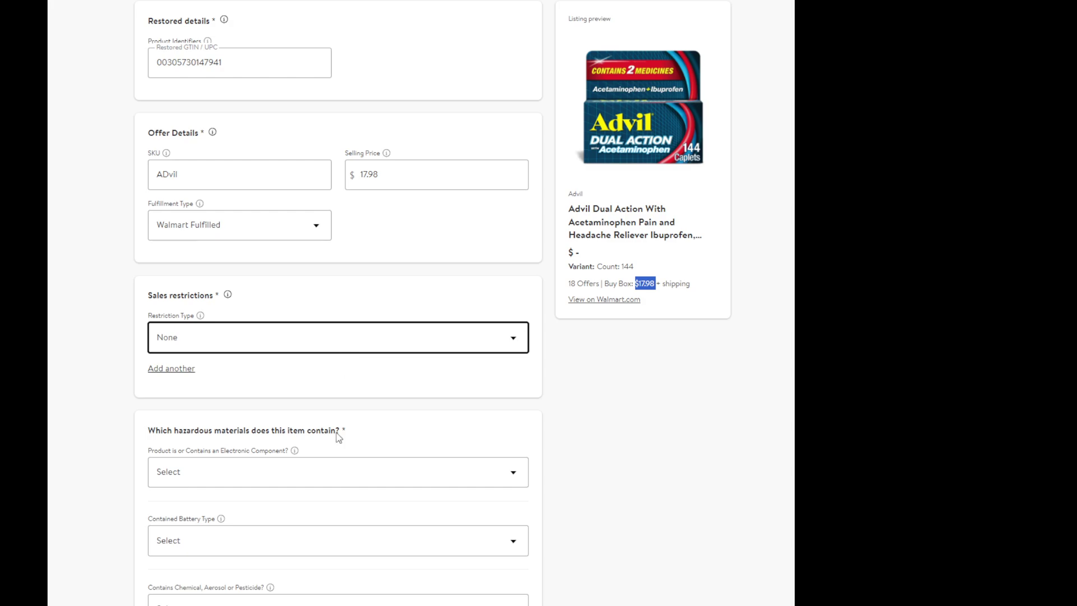
pyautogui.scroll(-1, 325, 447)
pyautogui.scroll(-2, 269, 403)
pyautogui.scroll(-2, 196, 236)
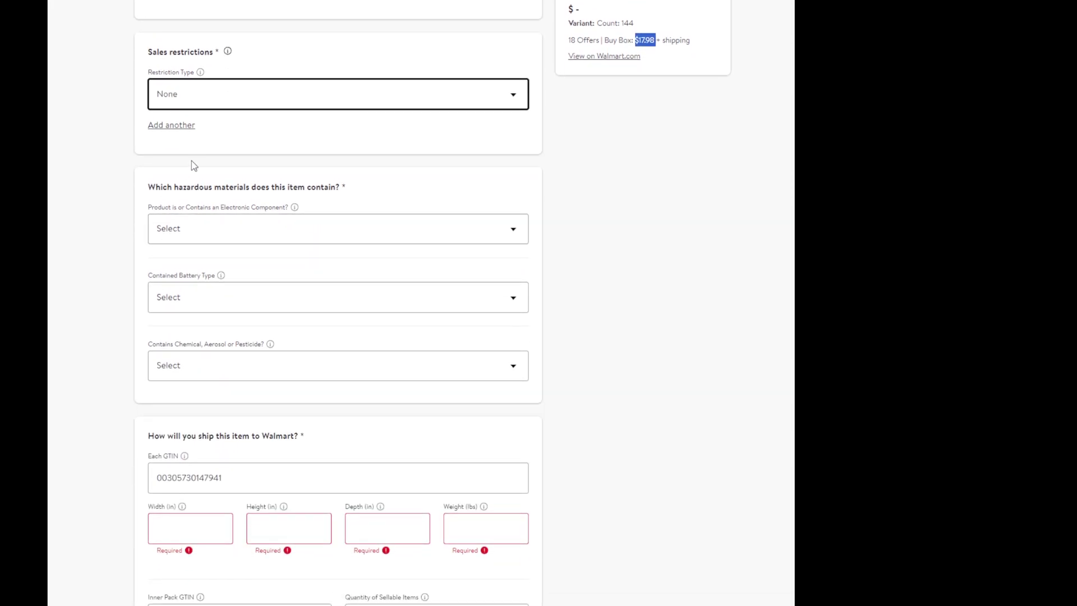
# Step: Answer No to electronic components and set battery type to 'Does Not Contain a Battery'
pyautogui.click(211, 243)
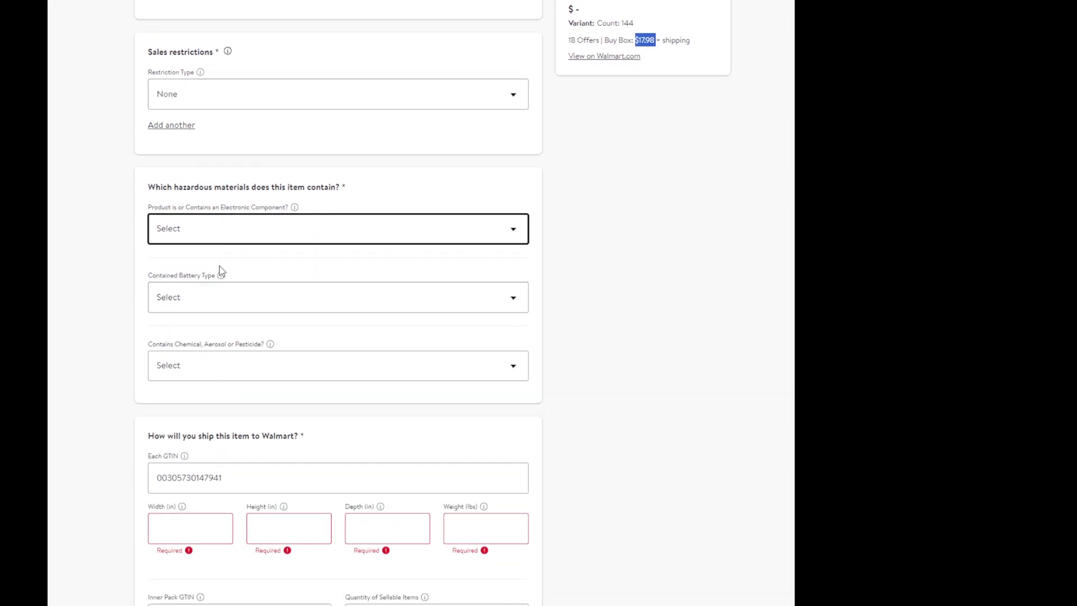
pyautogui.click(220, 265)
pyautogui.click(230, 298)
pyautogui.click(216, 355)
pyautogui.scroll(3, 447, 219)
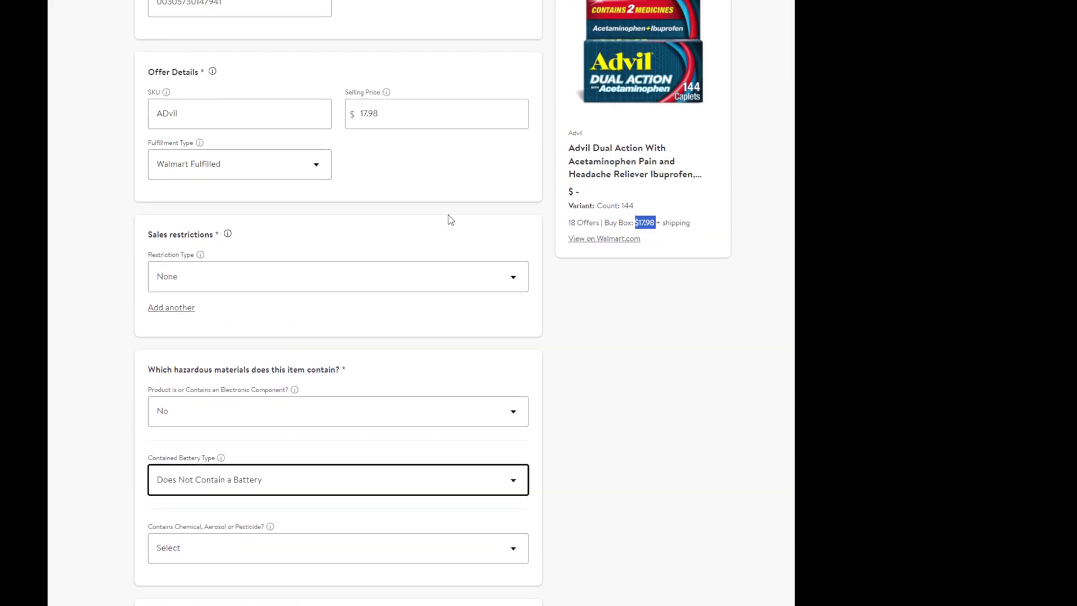
pyautogui.scroll(-2, 484, 322)
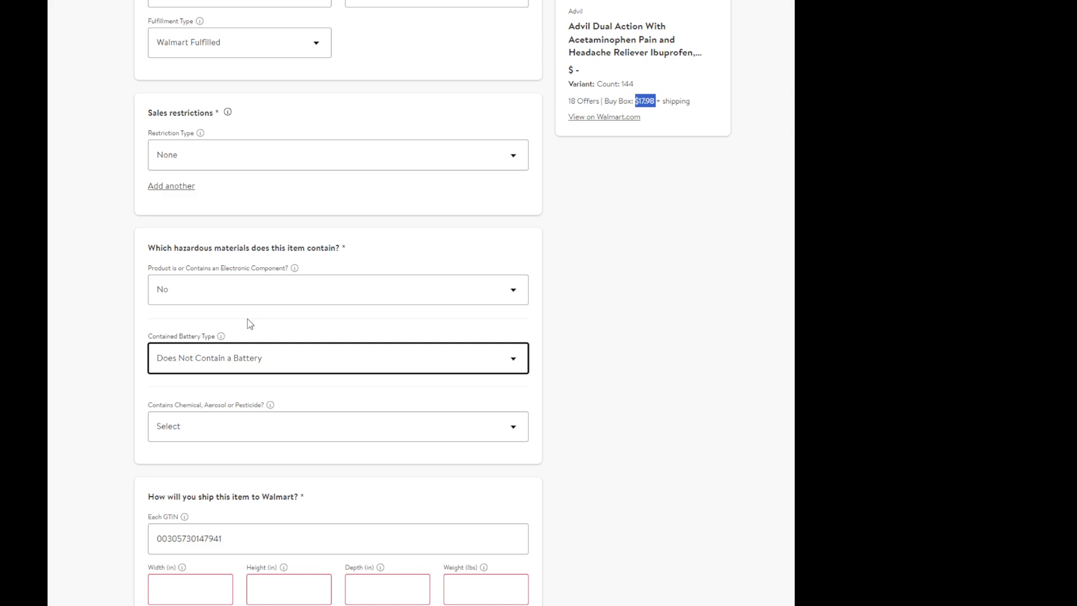
pyautogui.scroll(-2, 226, 347)
# Step: Answer No to the chemical, aerosol or pesticide question
pyautogui.click(211, 312)
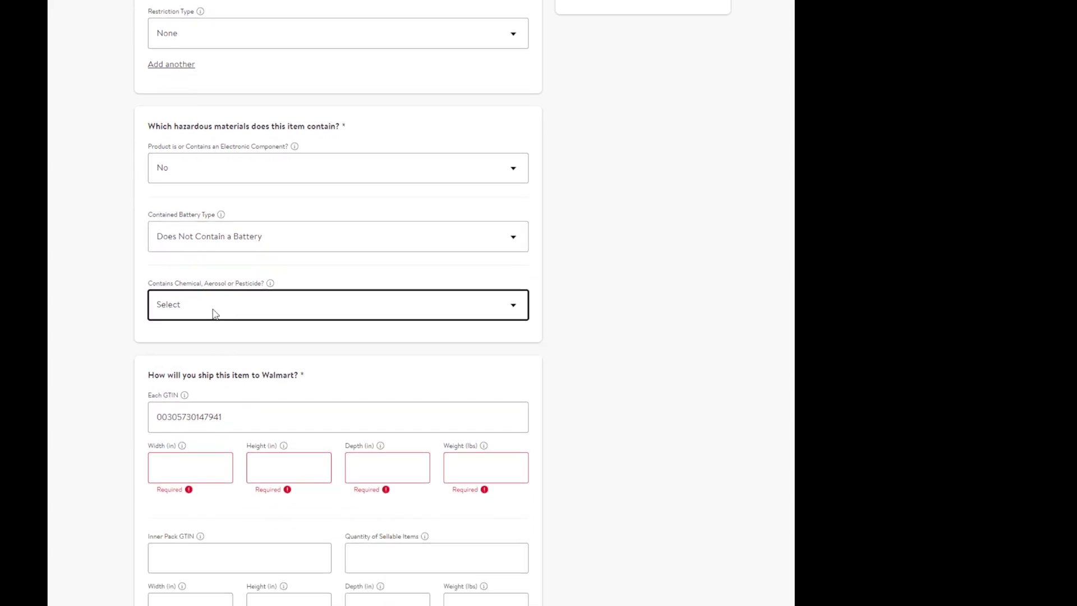
pyautogui.click(215, 341)
pyautogui.click(239, 345)
pyautogui.scroll(-1, 224, 382)
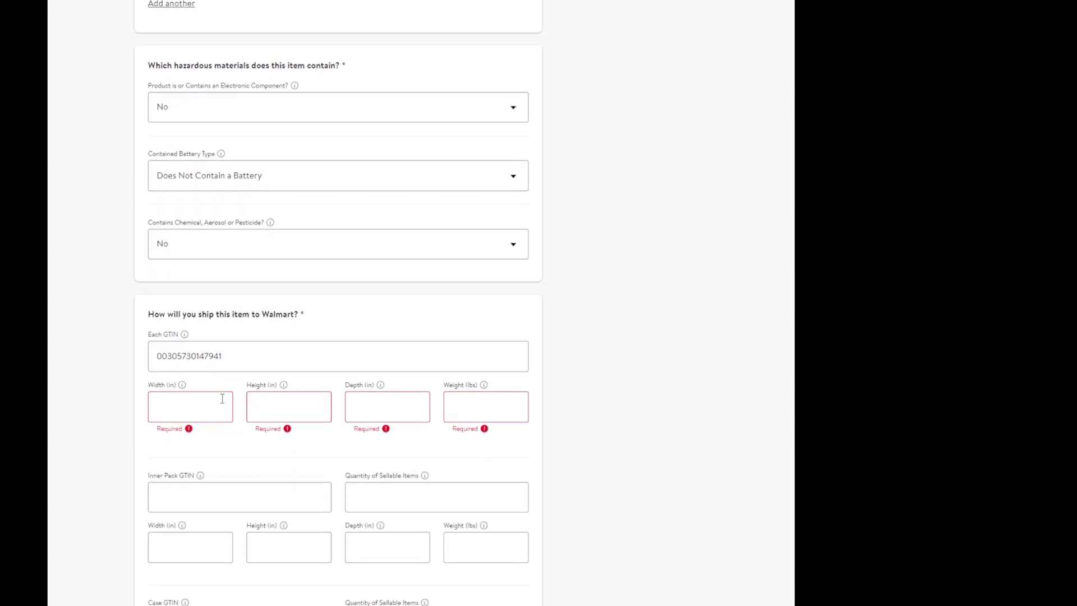
pyautogui.scroll(-1, 190, 378)
pyautogui.scroll(-2, 343, 424)
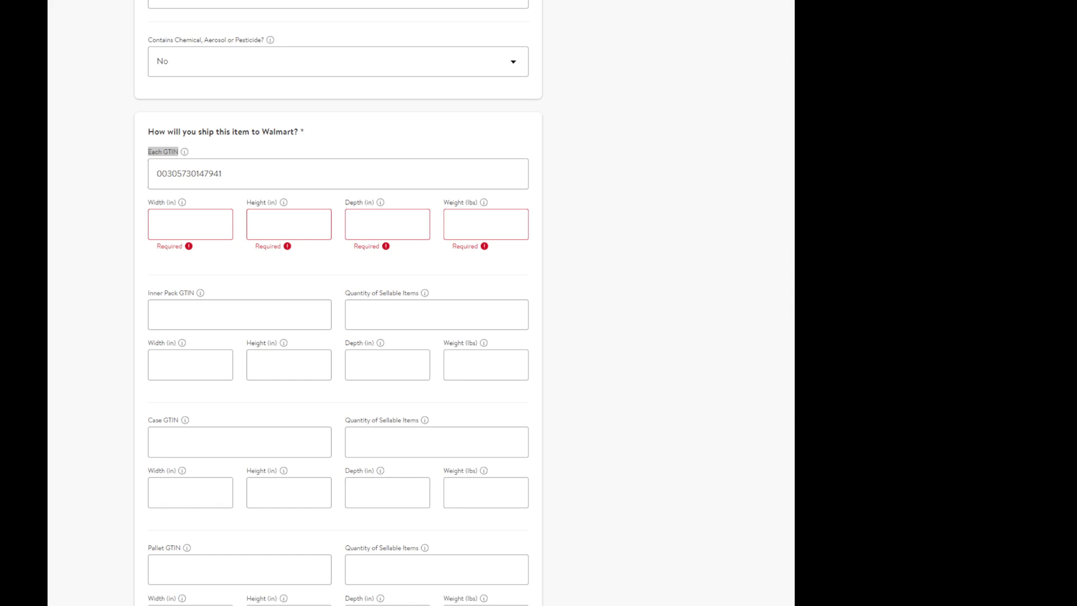
# Step: Enter unit width 2.44, height 4.69, depth 4.38 and weight 0.27
pyautogui.click(191, 224)
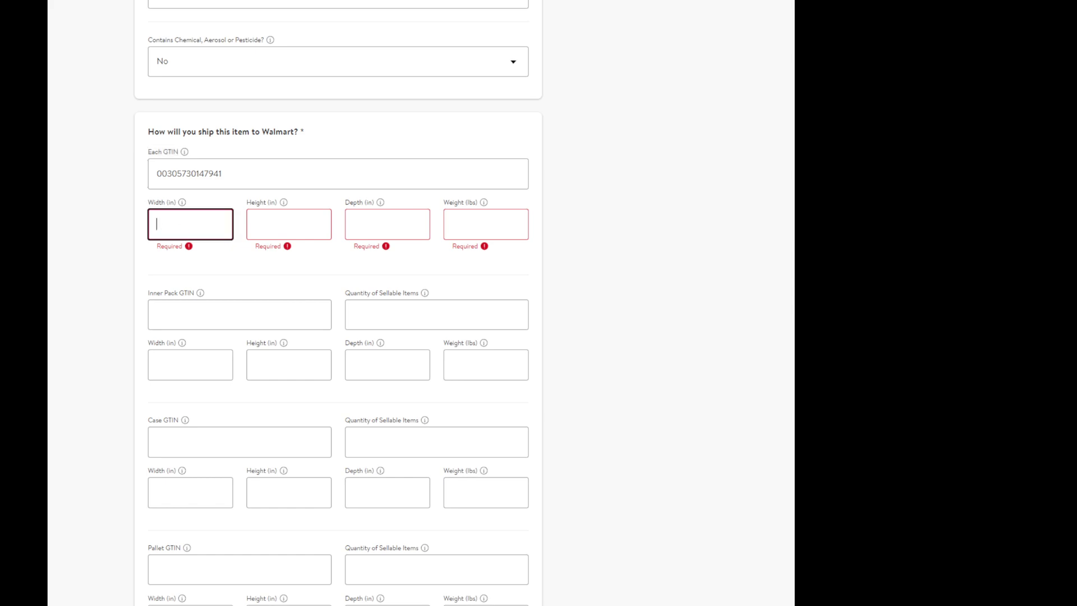
pyautogui.write('2.44')
pyautogui.press('Tab')
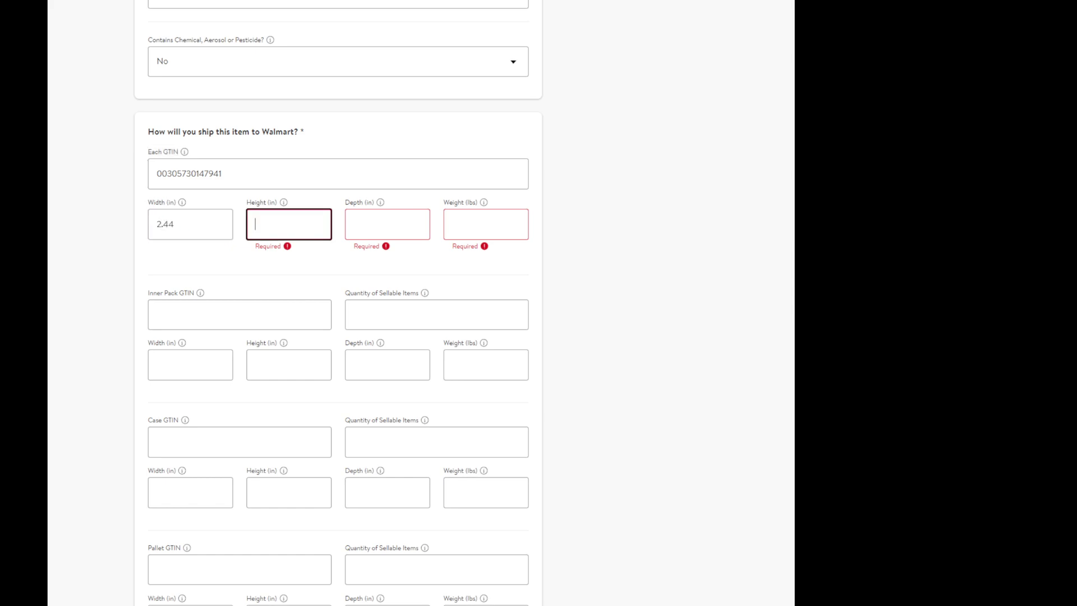
pyautogui.write('4.69')
pyautogui.press('Tab')
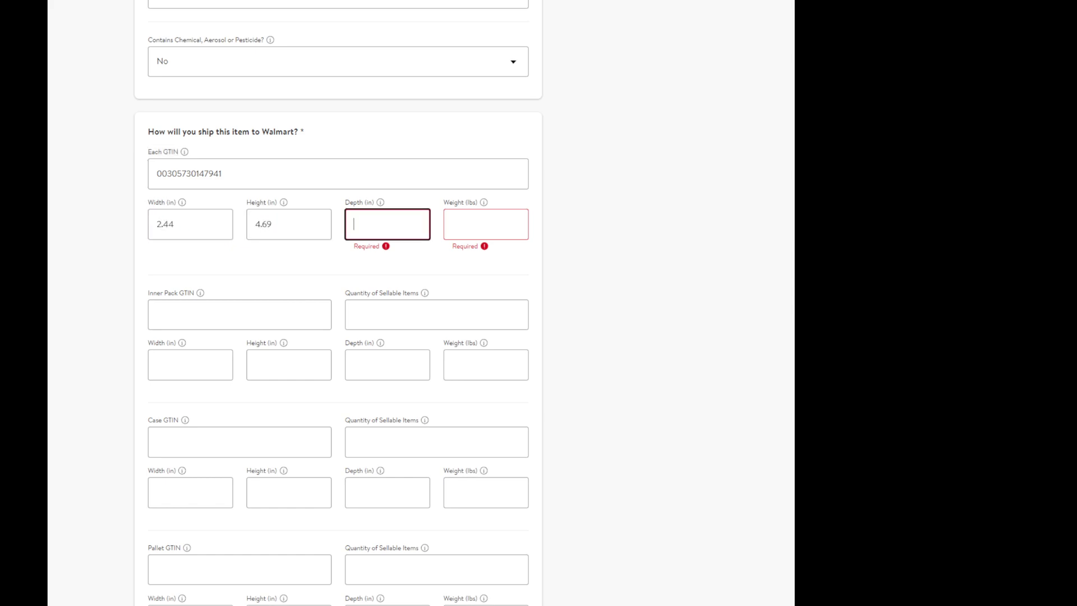
pyautogui.write('4.38')
pyautogui.press('Tab')
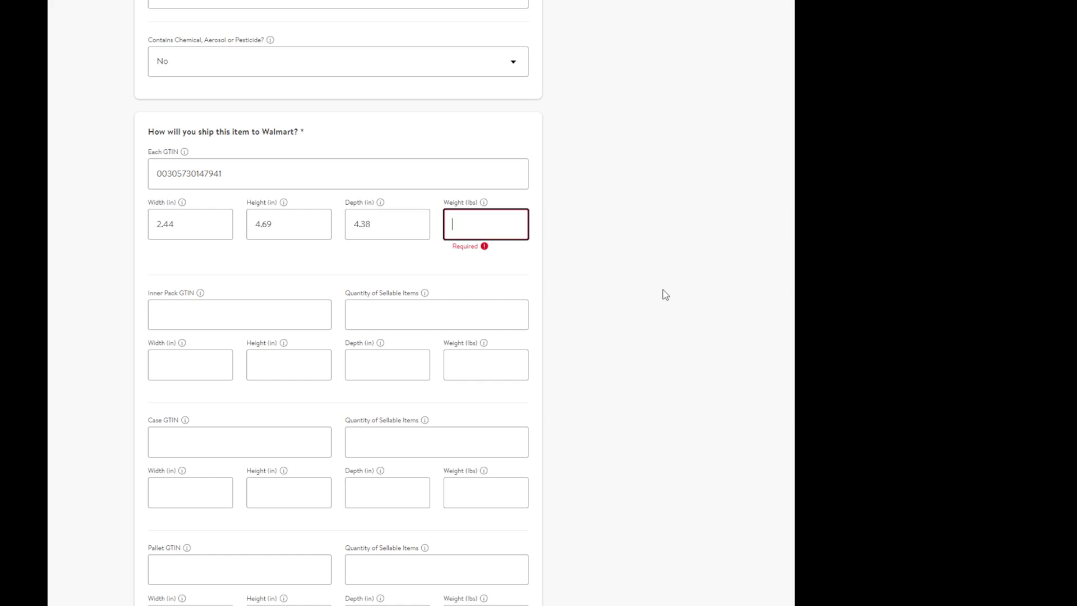
pyautogui.write('0.27')
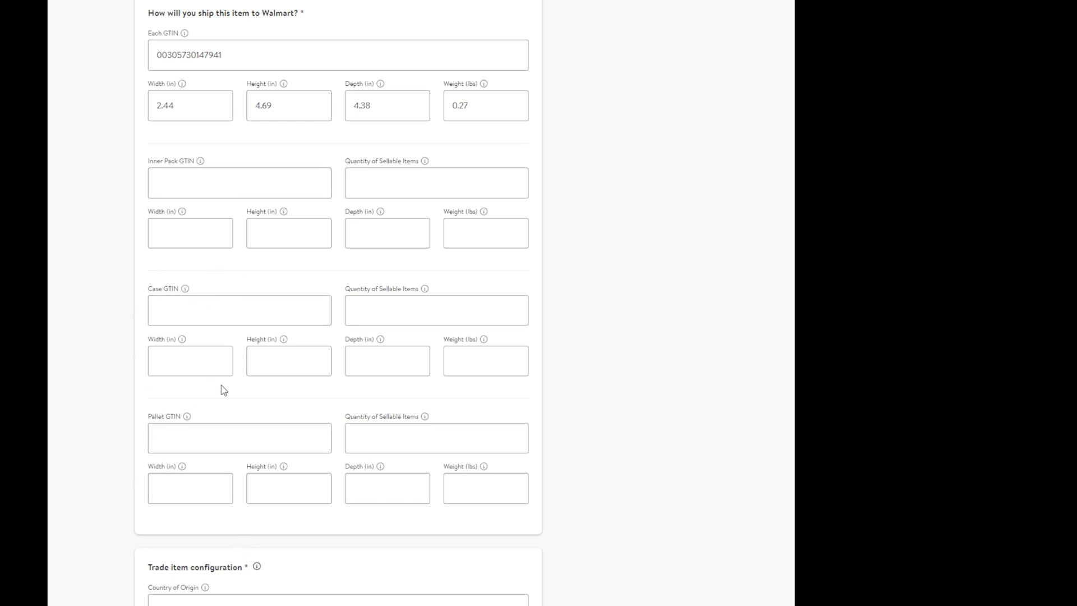
pyautogui.scroll(2, 599, 111)
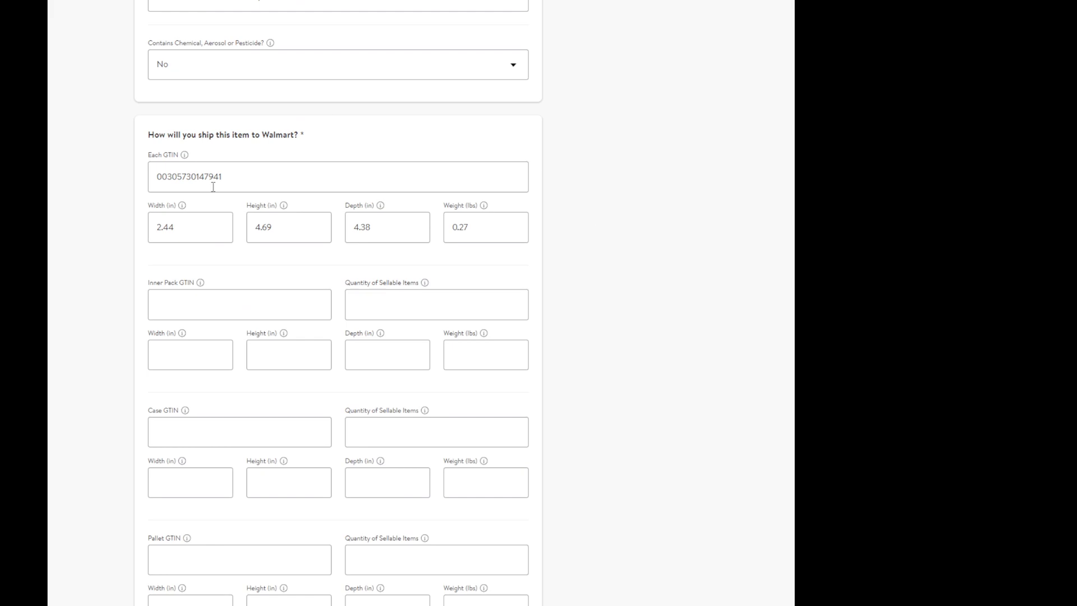
pyautogui.scroll(6, 445, 586)
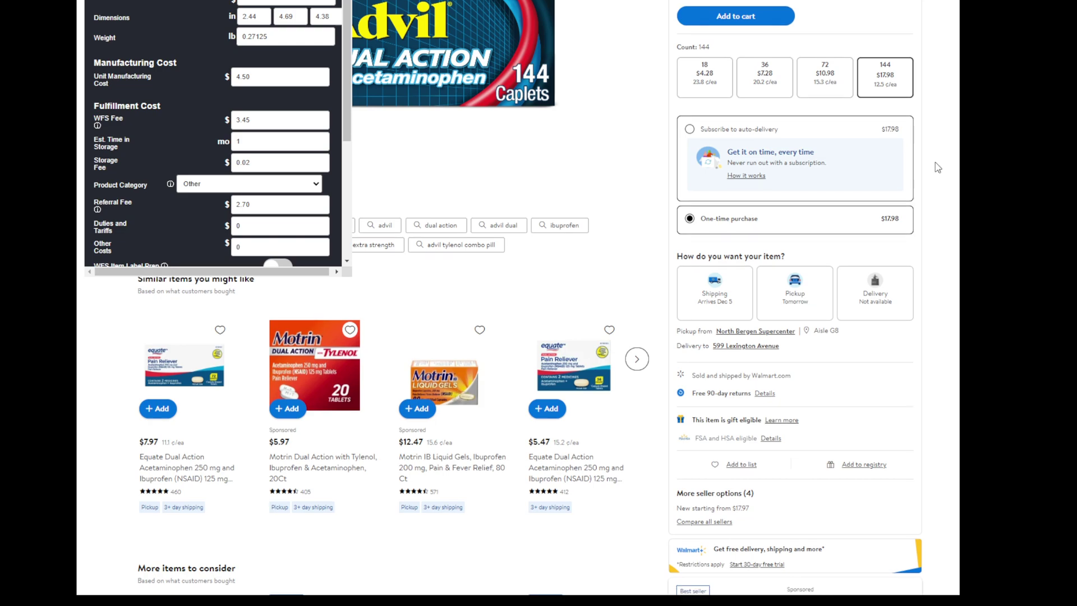
# Step: Navigate back from the Advil product page to the Walmart.com homepage
pyautogui.scroll(-5, 928, 171)
pyautogui.scroll(5, 927, 174)
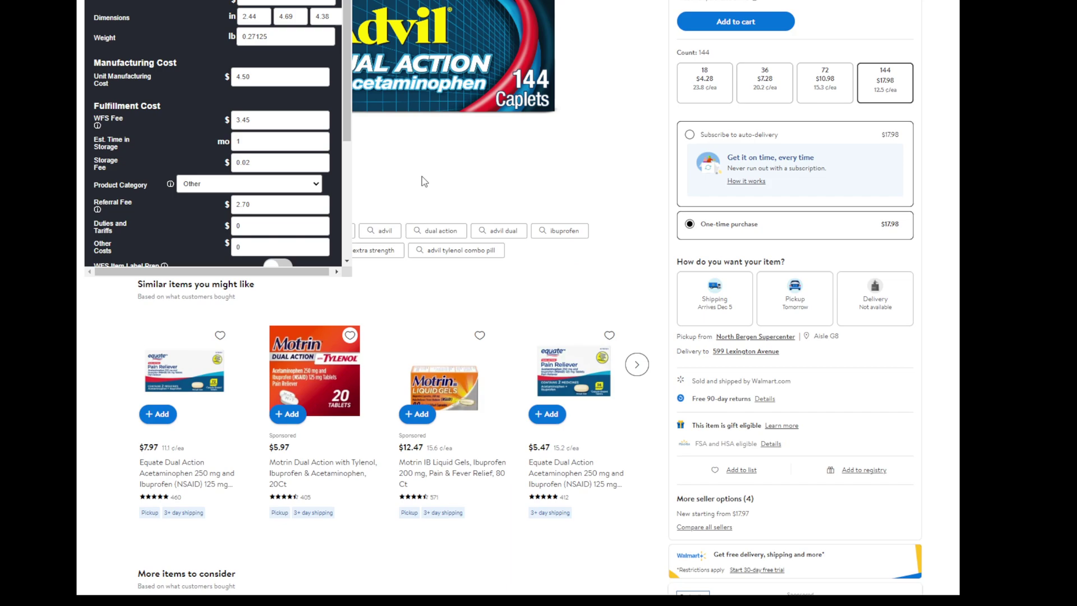
pyautogui.hotkey('alt', 'Left')
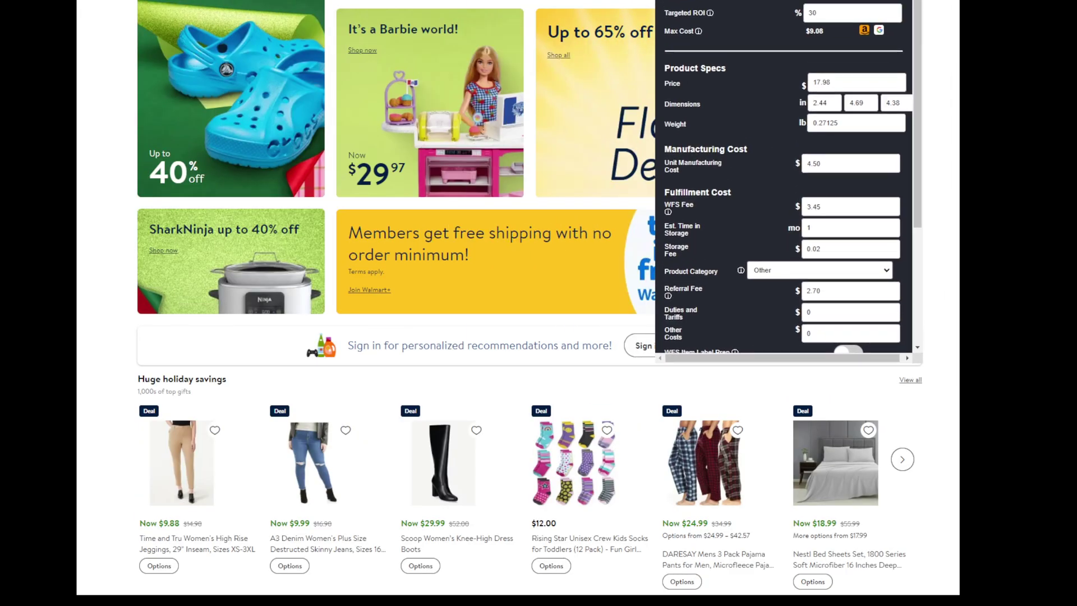
# Step: Close the profit-calculator overlay so the homepage holiday and Flash Deals show fully
pyautogui.click(887, 12)
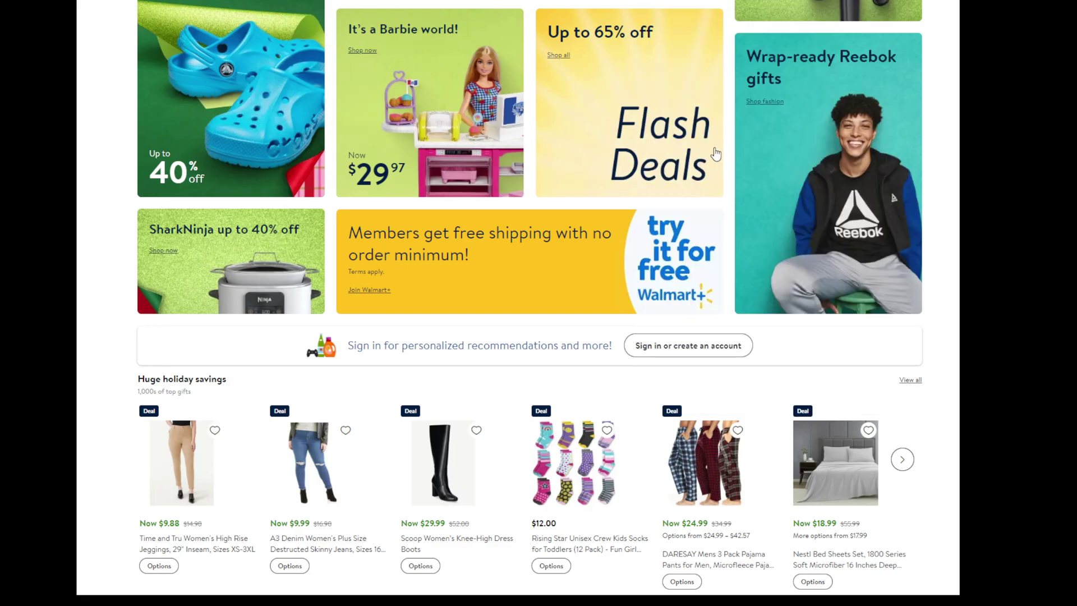
pyautogui.scroll(-2, 737, 156)
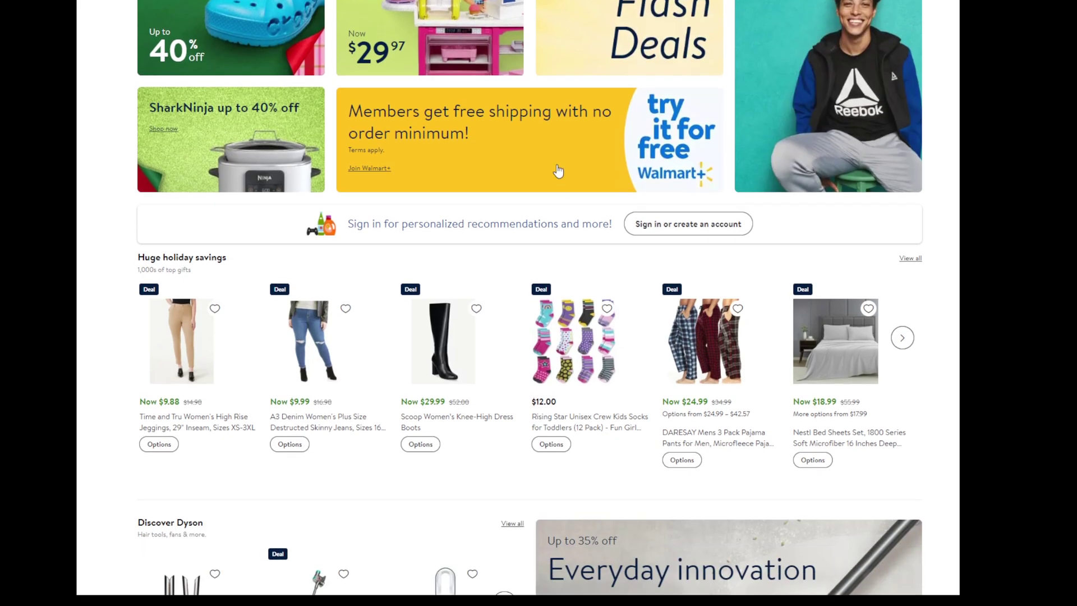
pyautogui.scroll(2, 559, 170)
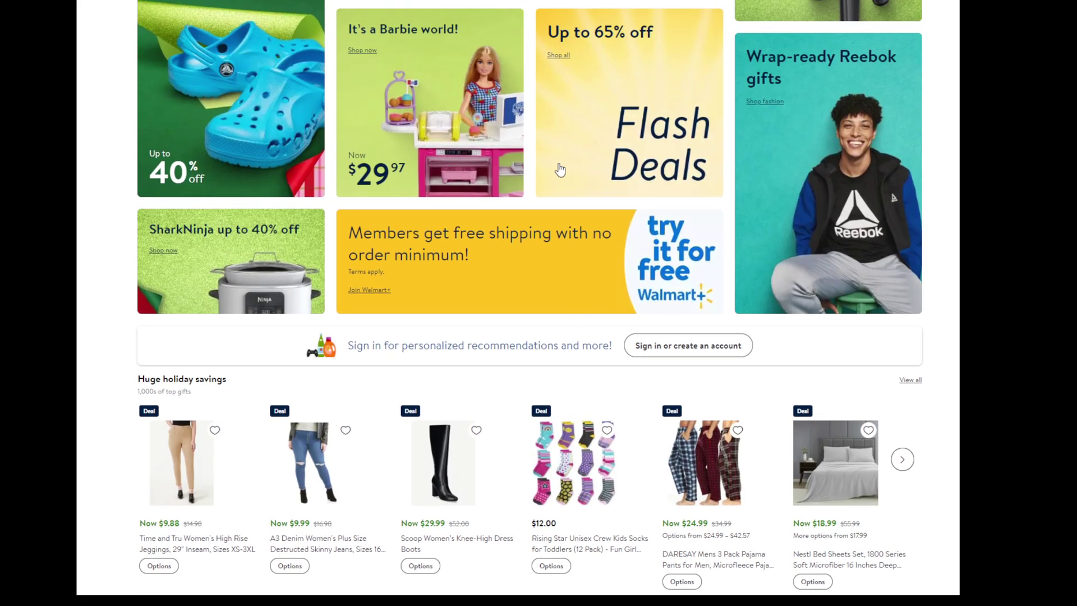